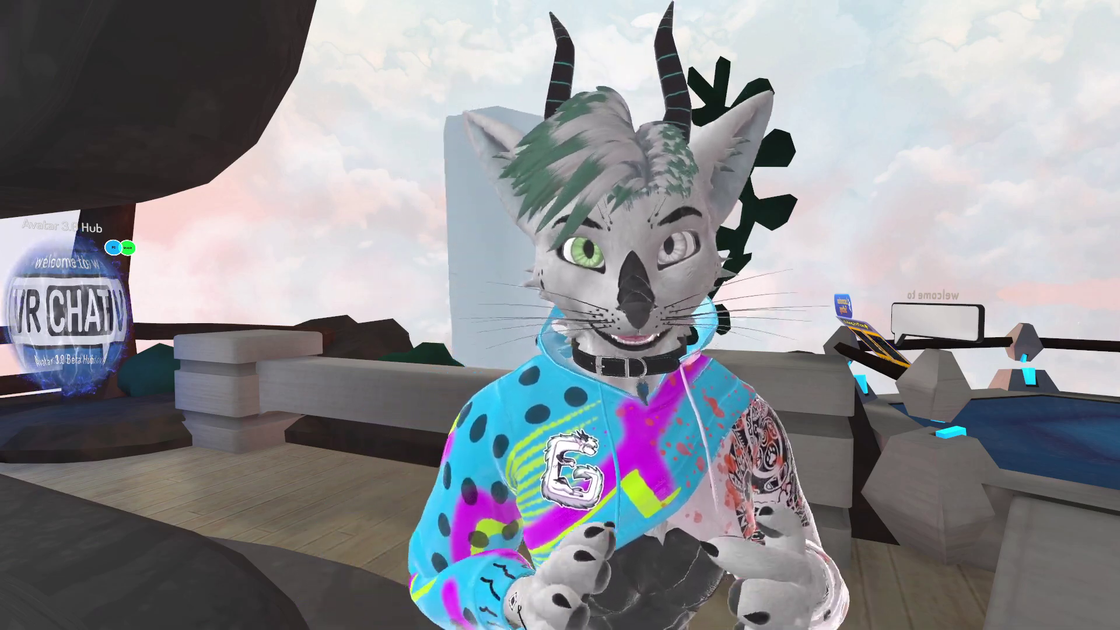
Switch to OBS and add a new Game Capture source in Capture specific window mode, opening its list of windows.
key(alt+Tab)
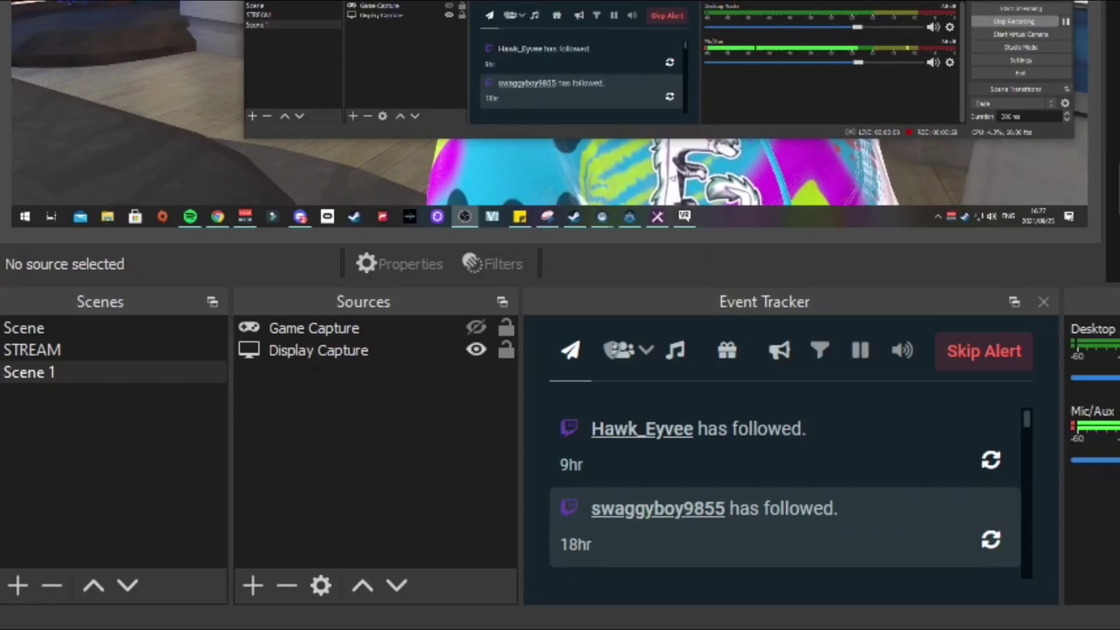
click(361, 565)
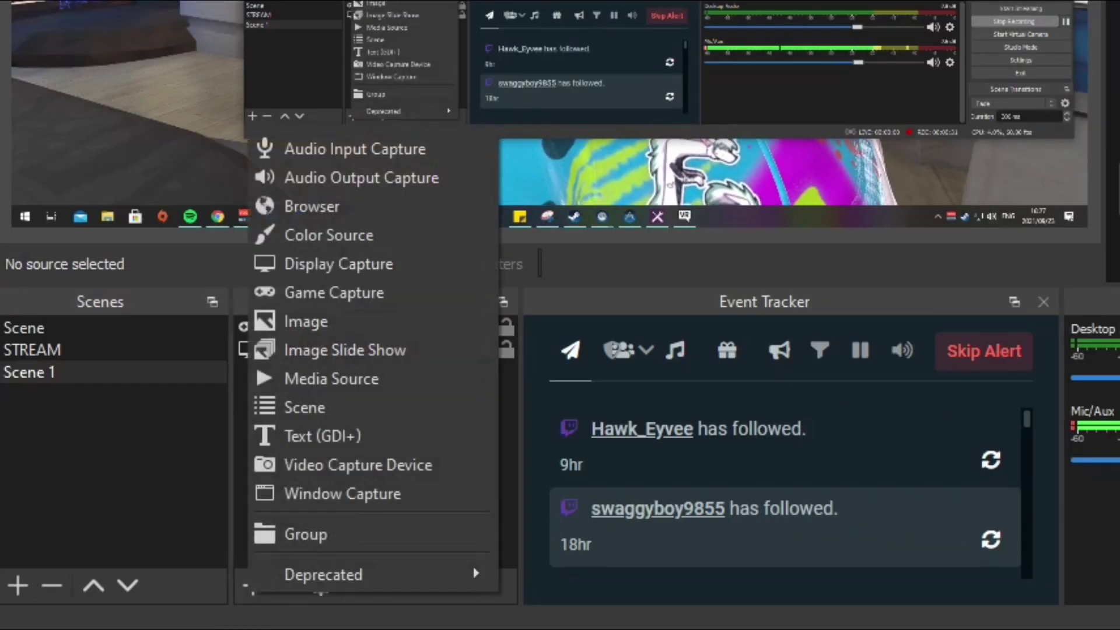
click(334, 293)
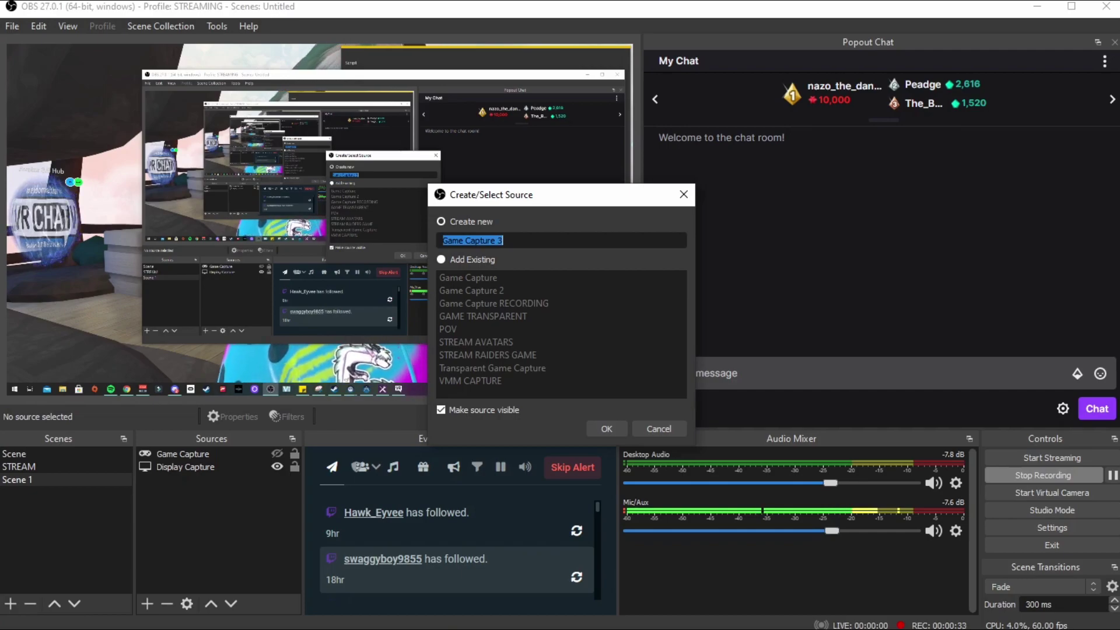
key(Return)
click(331, 453)
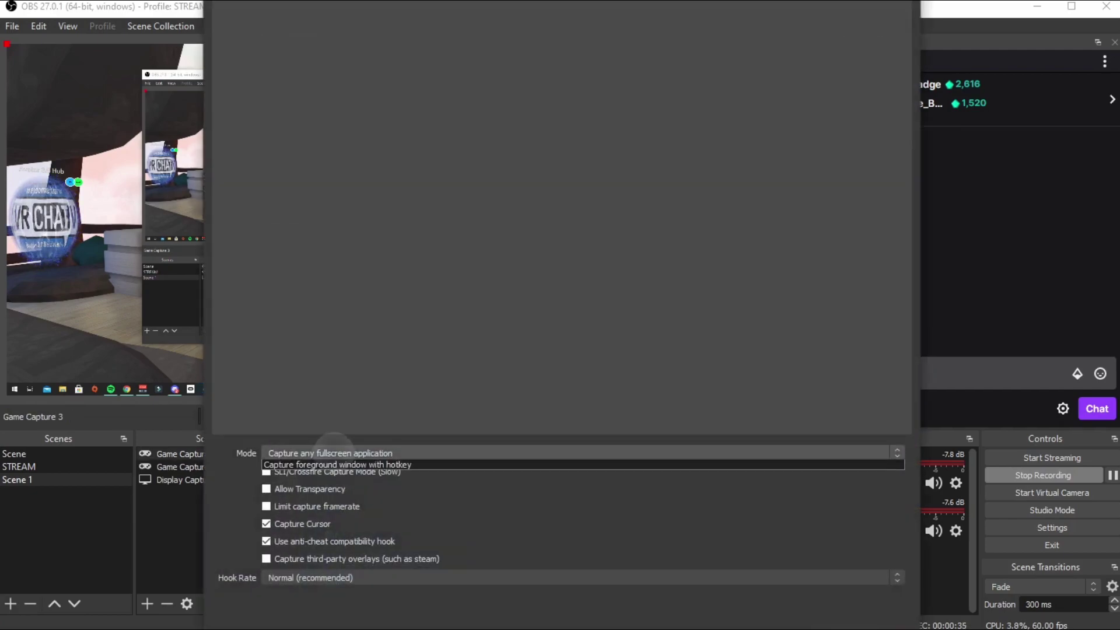
click(332, 474)
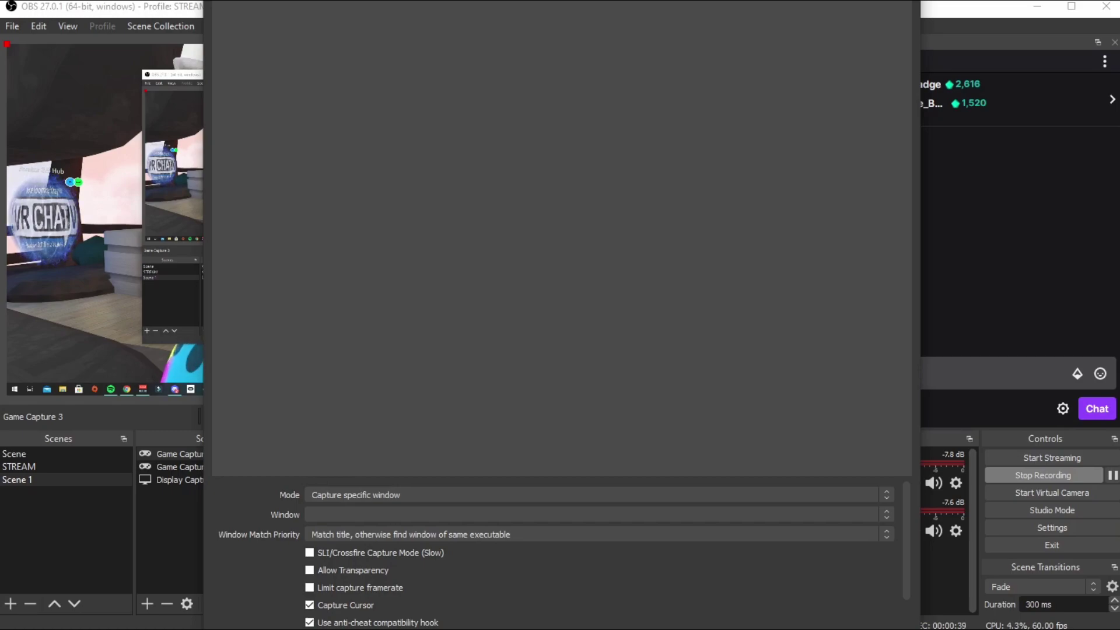
click(490, 514)
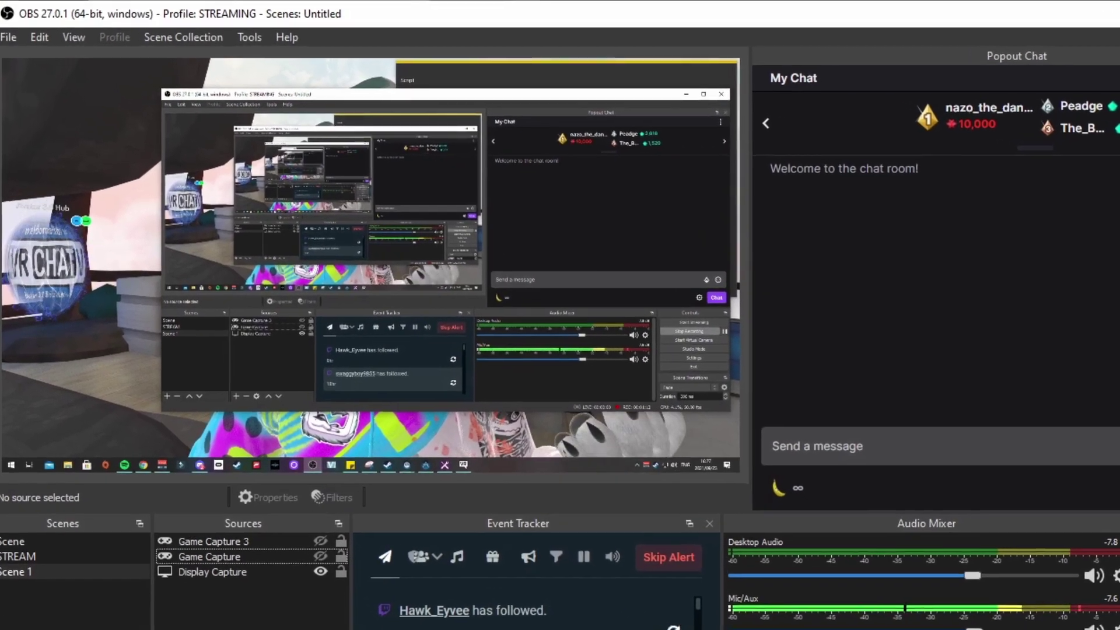
Start the VirtualCam output with OBS-Camera as its target camera and close its dialog.
key(alt+t)
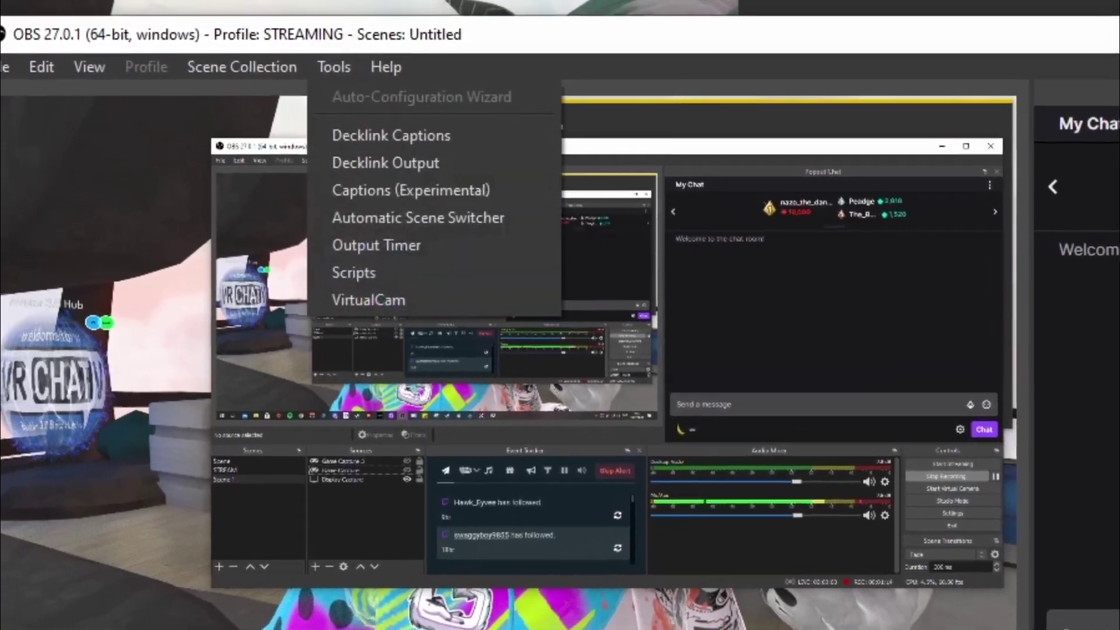
click(298, 236)
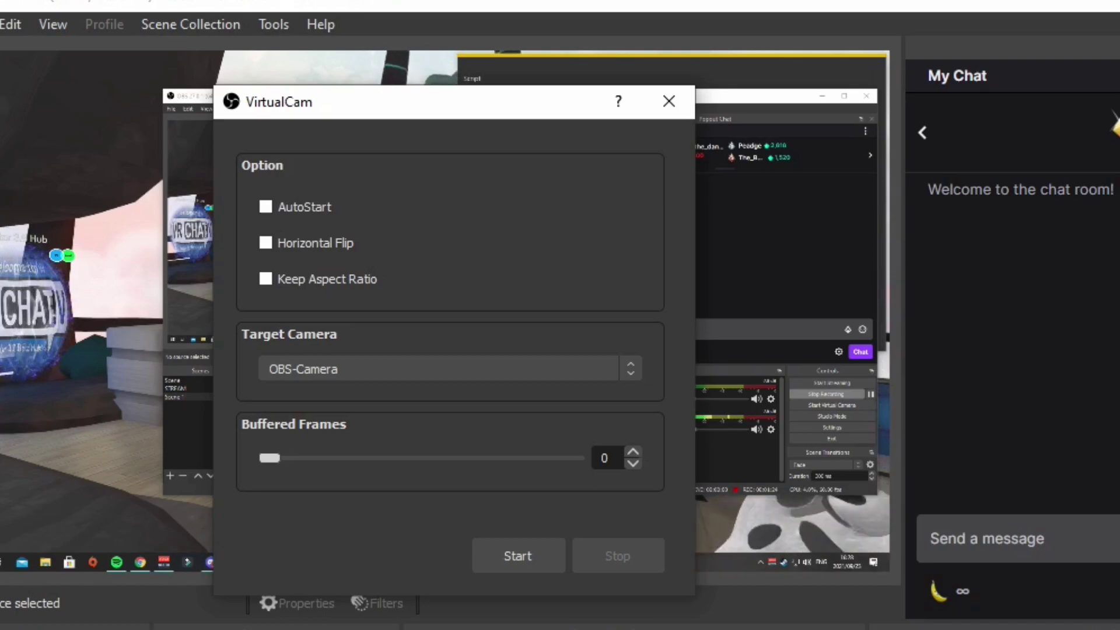
click(518, 555)
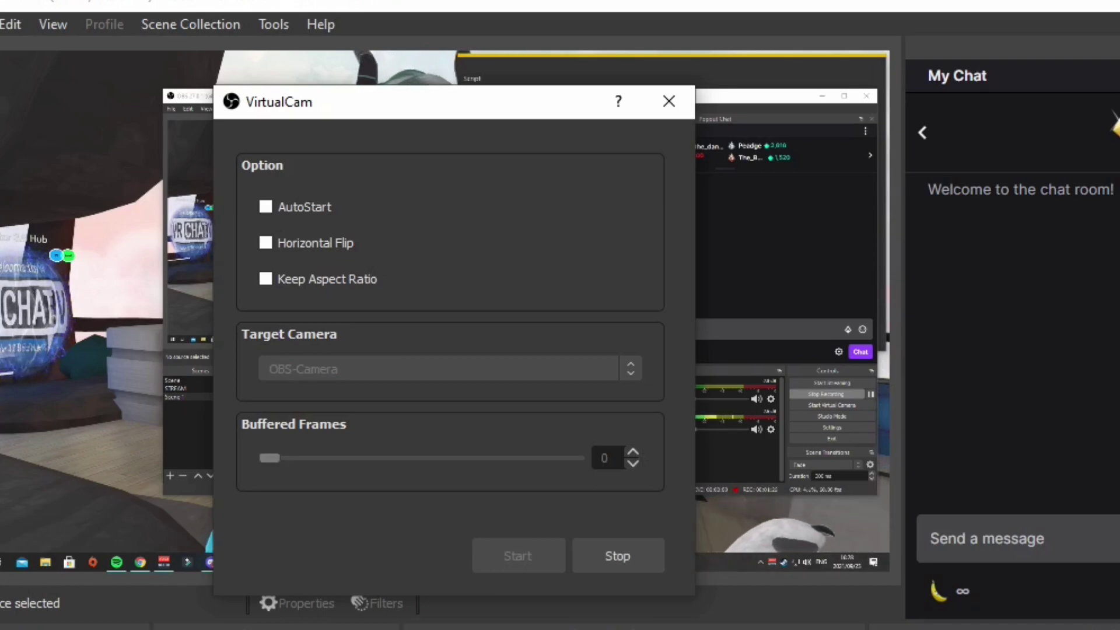
click(669, 101)
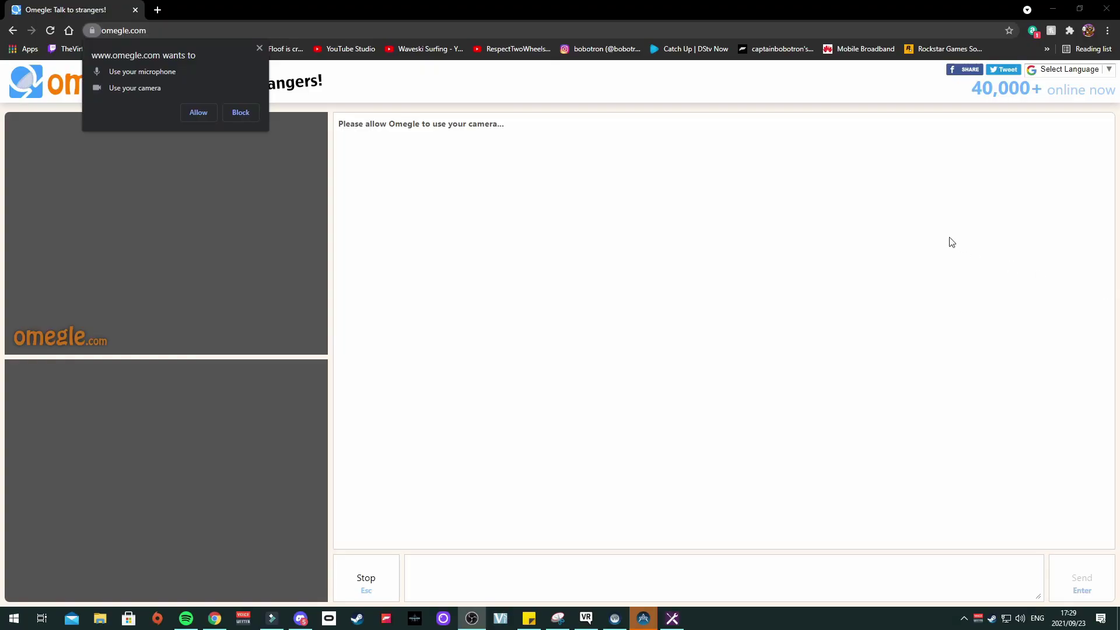
Allow Omegle to use the microphone and camera, and stop the current chat.
click(203, 113)
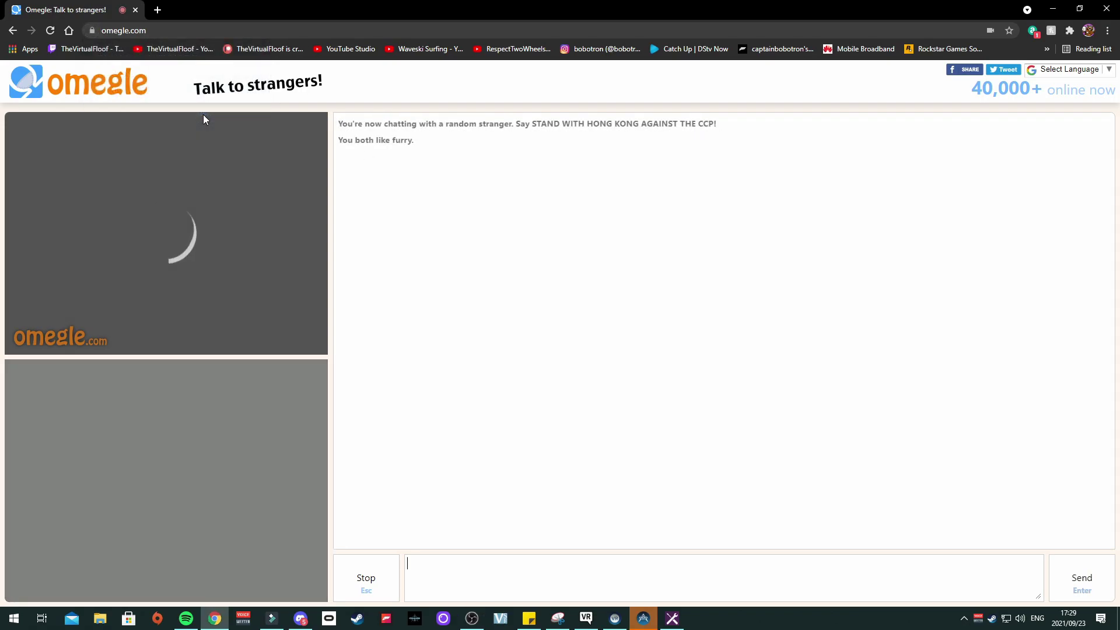
click(374, 579)
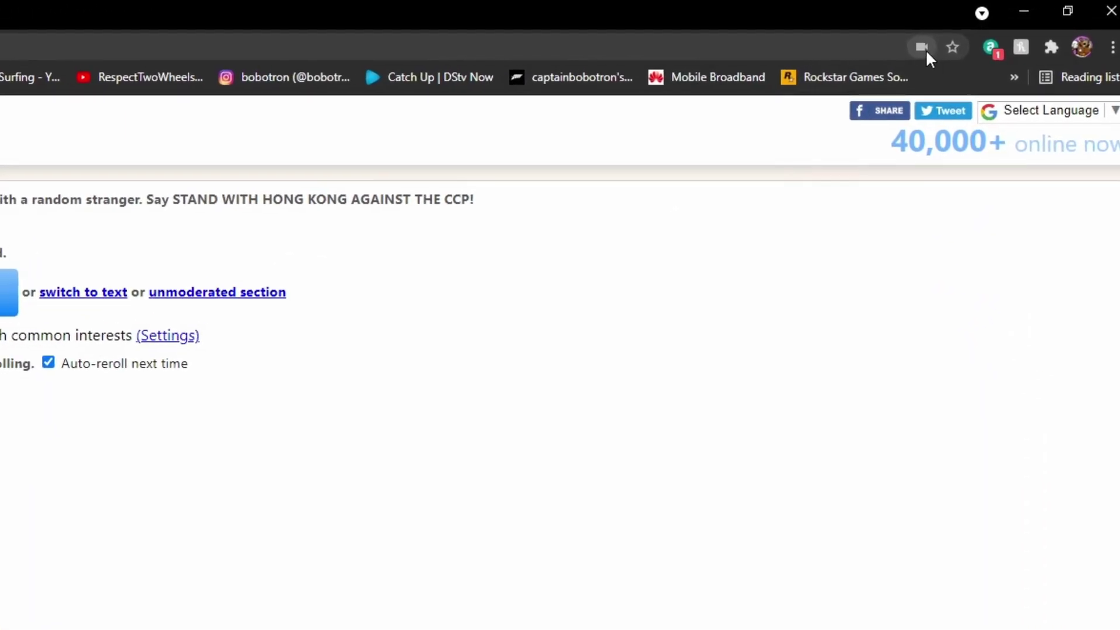
Open the browser's camera settings from the Omegle page and check the available devices, keeping OBS-Camera selected.
click(945, 42)
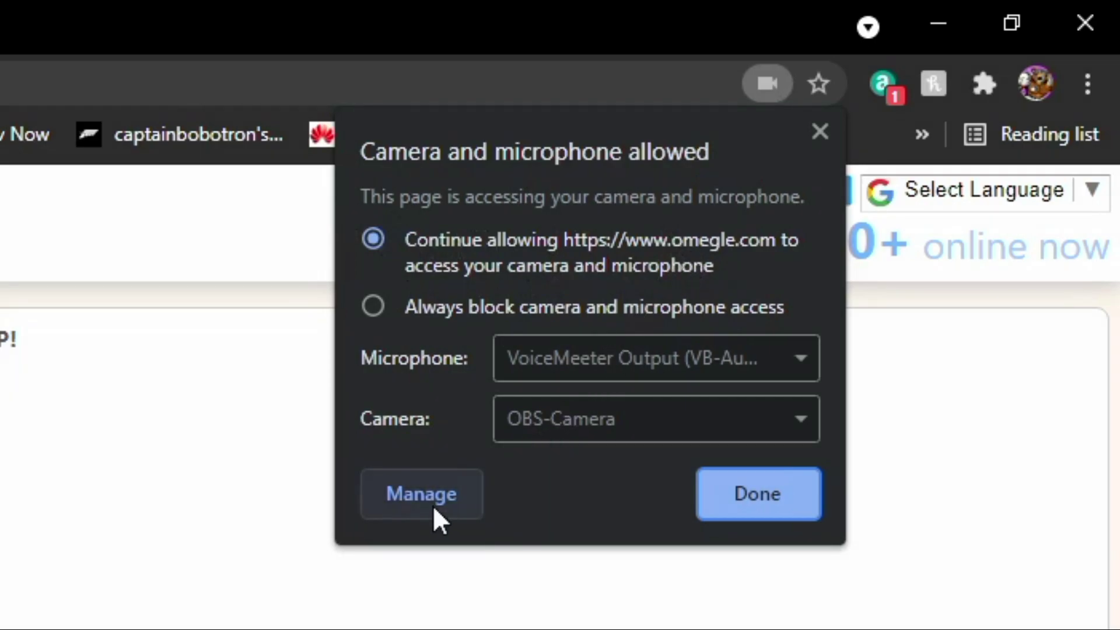
click(416, 508)
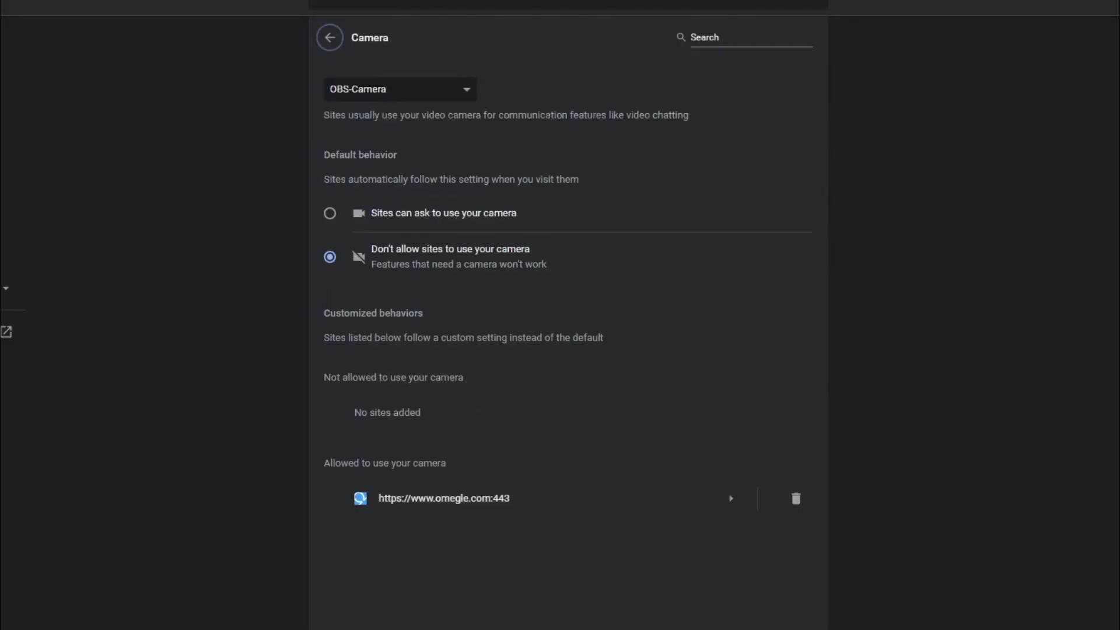
click(400, 89)
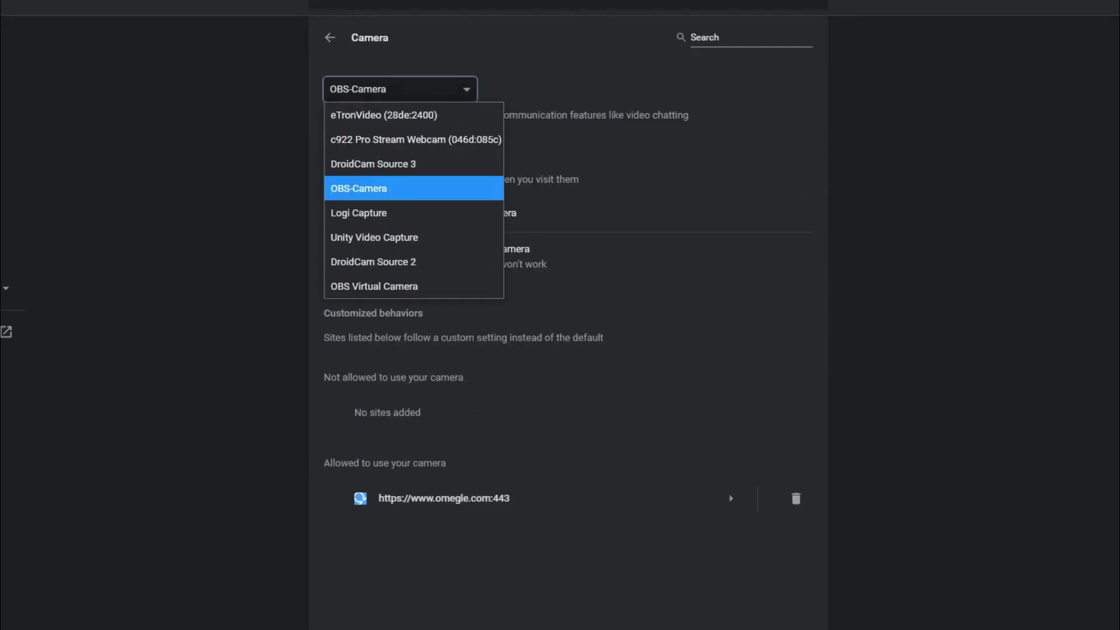
click(1024, 234)
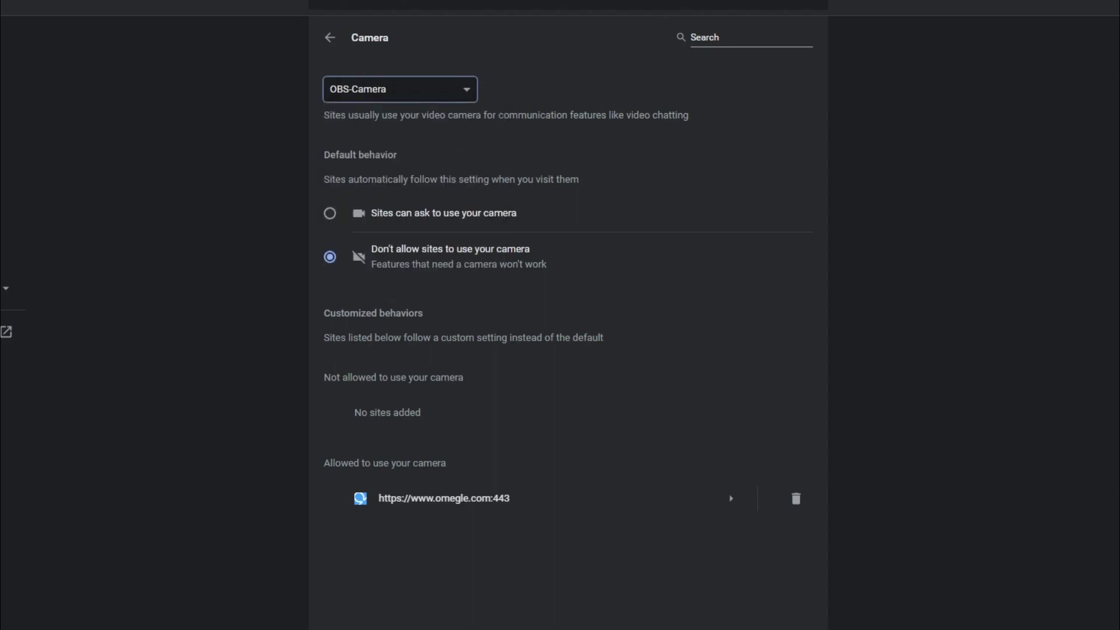
Open the browser's microphone settings and set the device to Default - Digital Audio Interface (2- Valve VR Radio & HMD Mic).
key(alt+Left)
scroll(930, 325, down, 5)
click(512, 376)
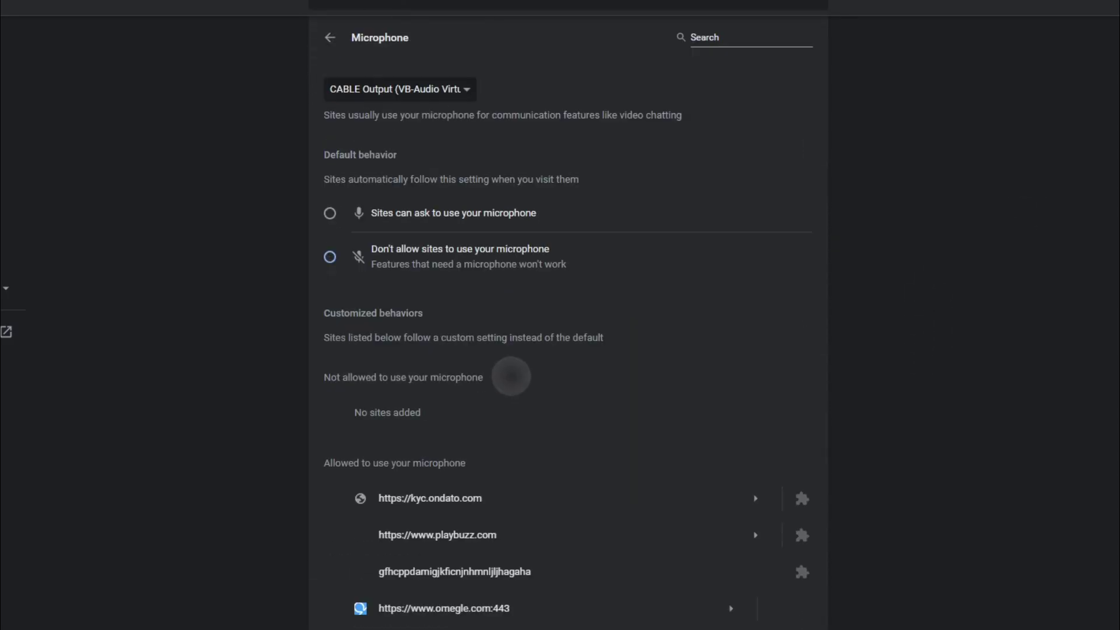
click(399, 89)
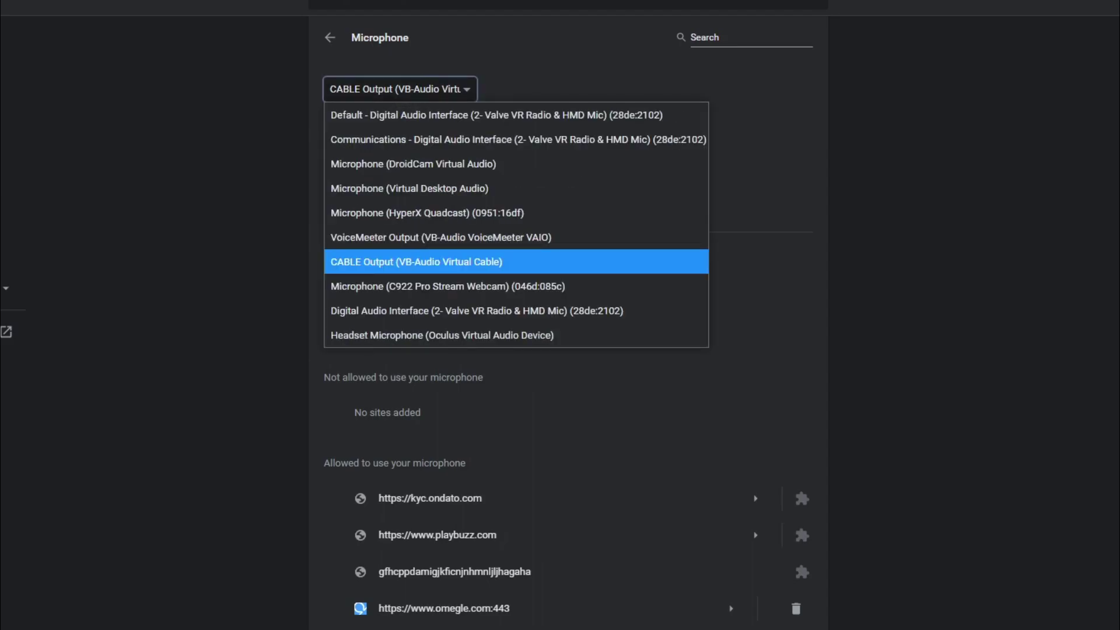
click(497, 115)
Set the browser's microphone to CABLE Output (VB-Audio Virtual Cable) and leave the microphone settings.
click(399, 89)
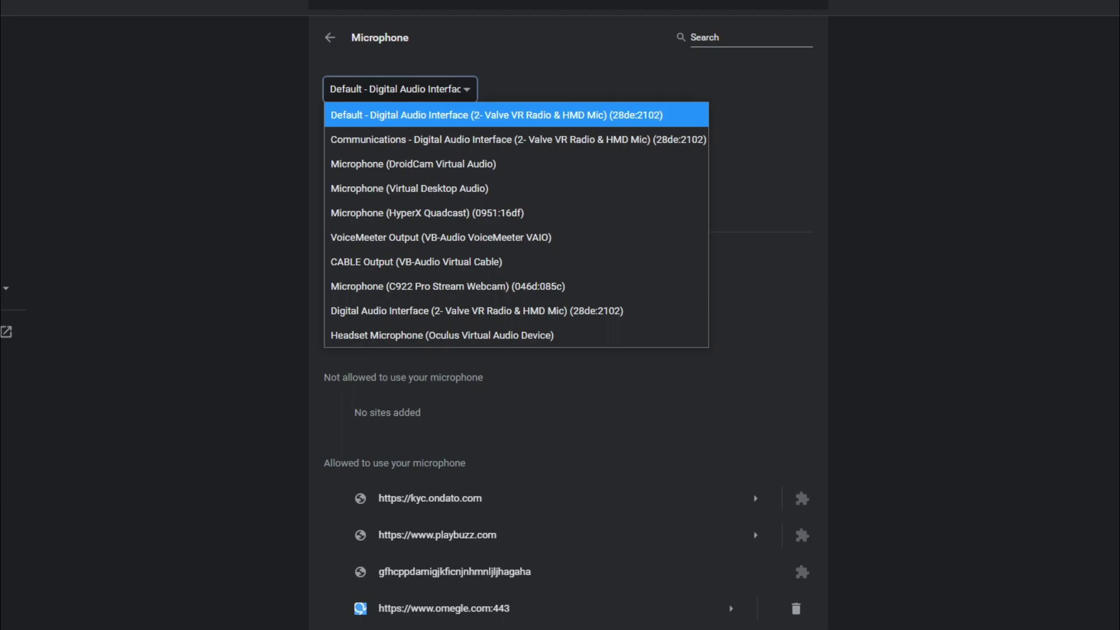
key(Down)
key(Down)
key(Down)
key(Down)
key(Down)
key(Down)
key(Return)
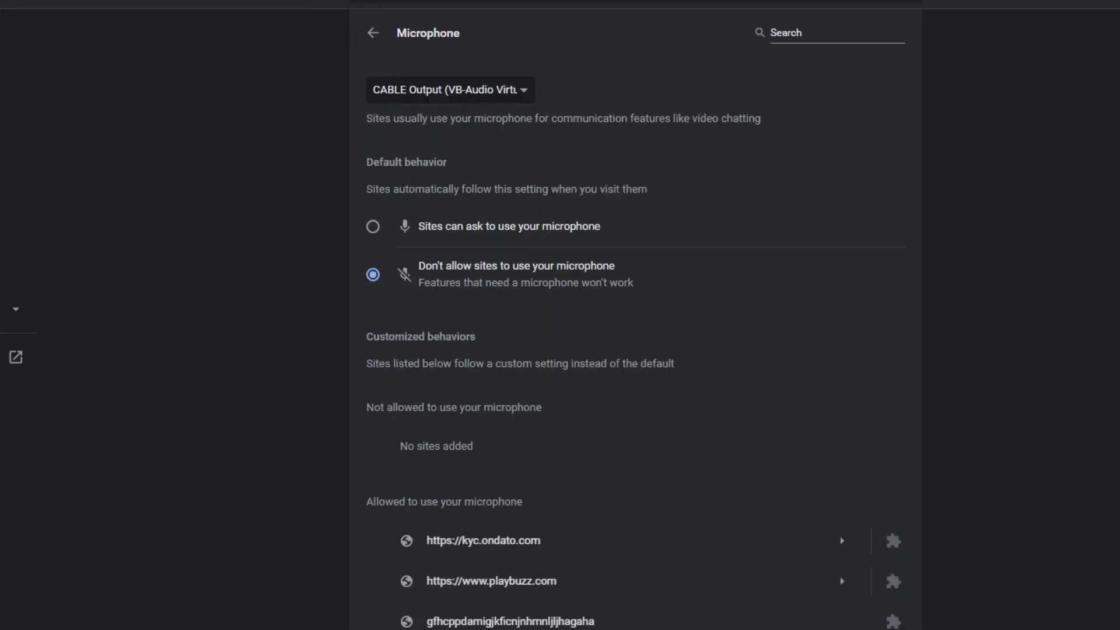
click(372, 32)
click(371, 32)
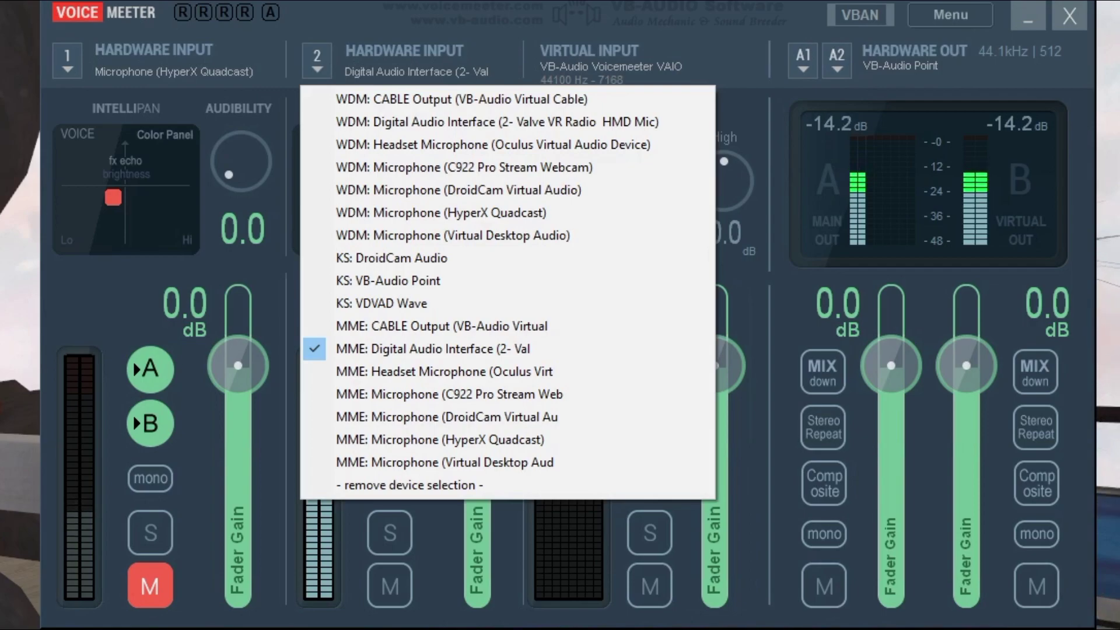
In Voicemeeter, set Hardware Input 2 to MME: Digital Audio Interface (2- Val and output A1 to KS: VB-Audio Point.
click(432, 348)
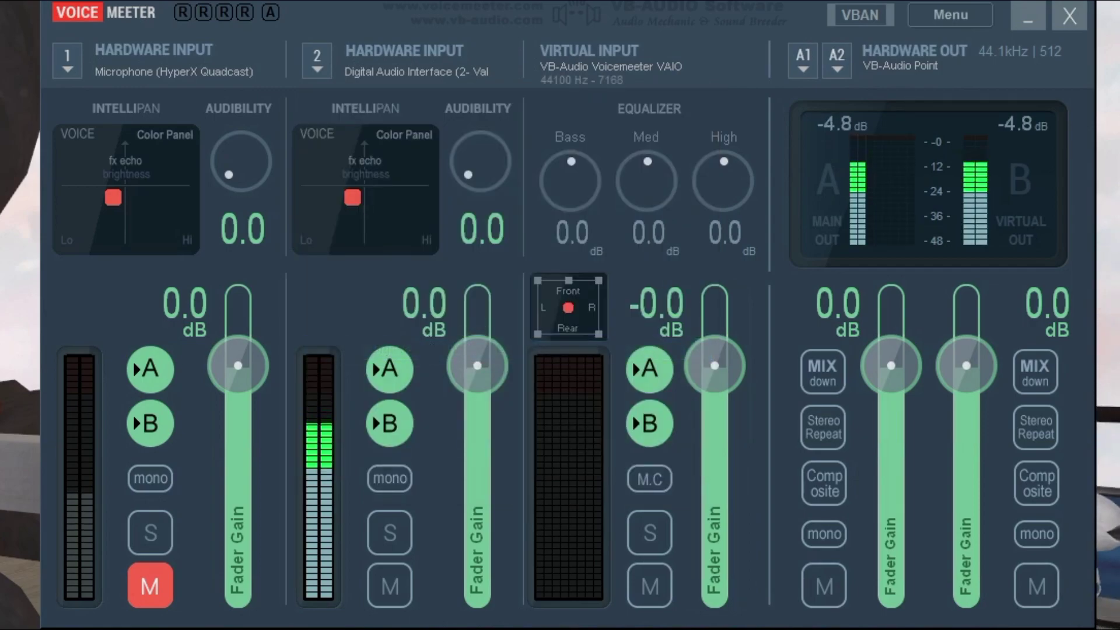
click(803, 60)
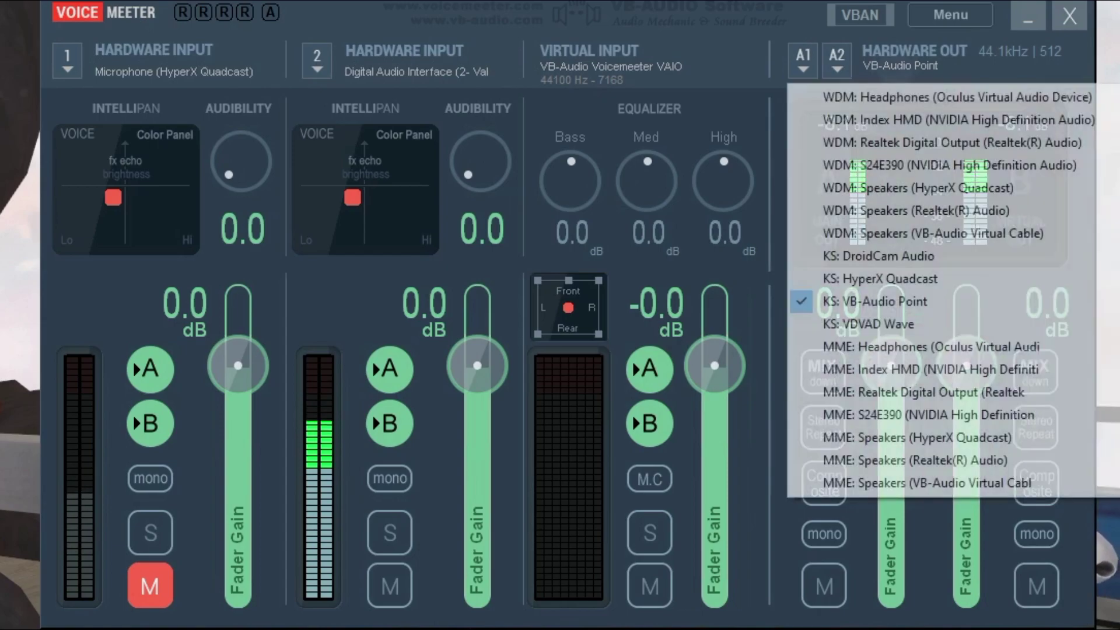
click(875, 301)
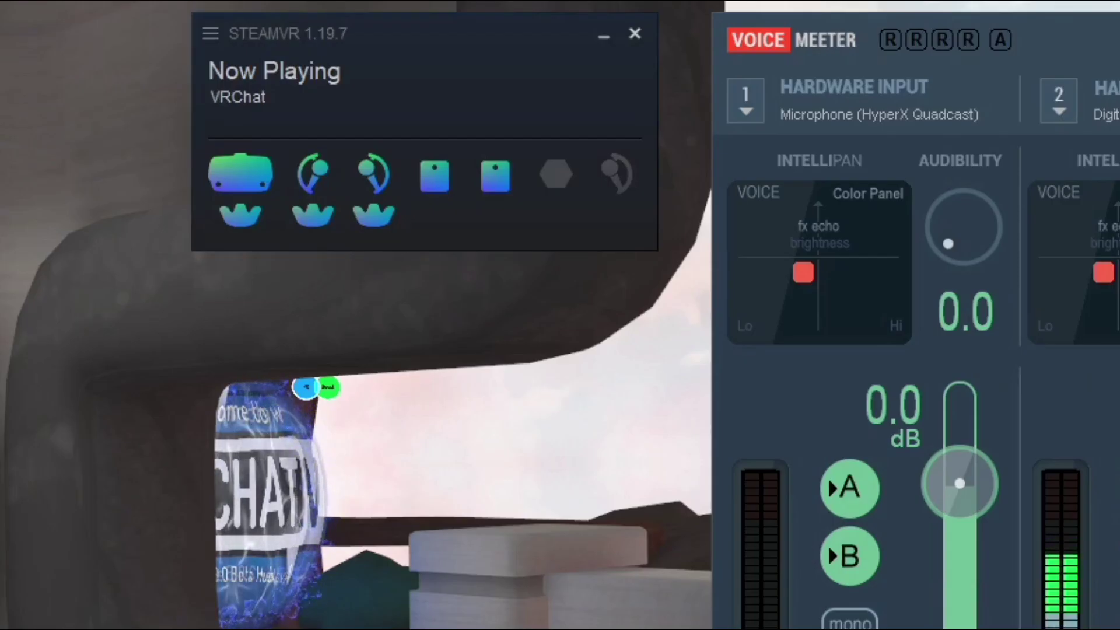
Open SteamVR's audio settings and view the devices available for audio mirroring.
click(210, 33)
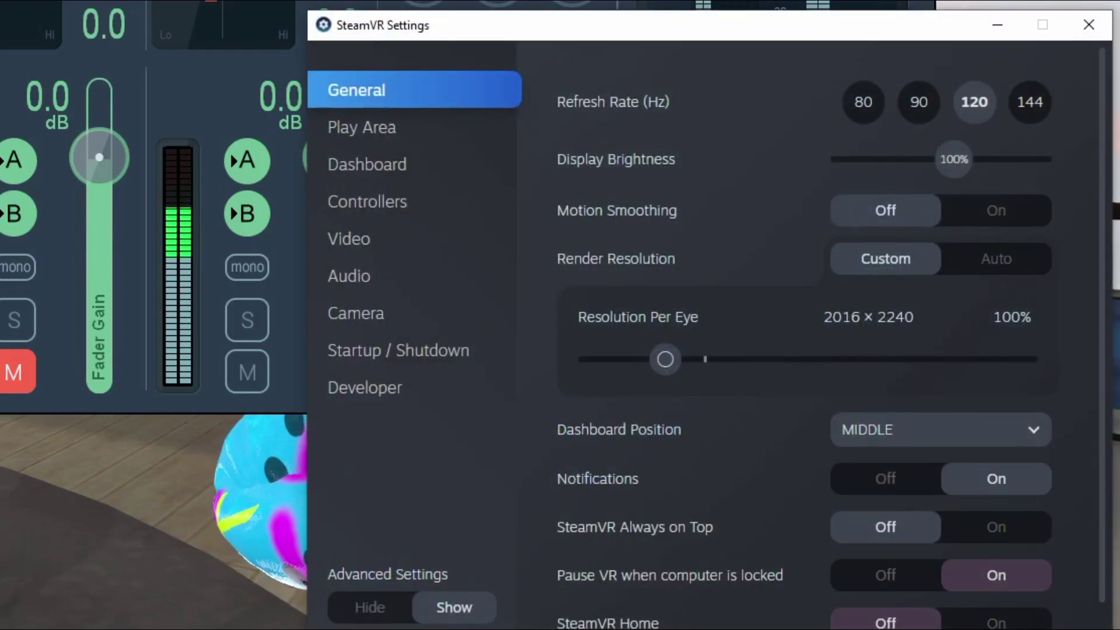
click(349, 275)
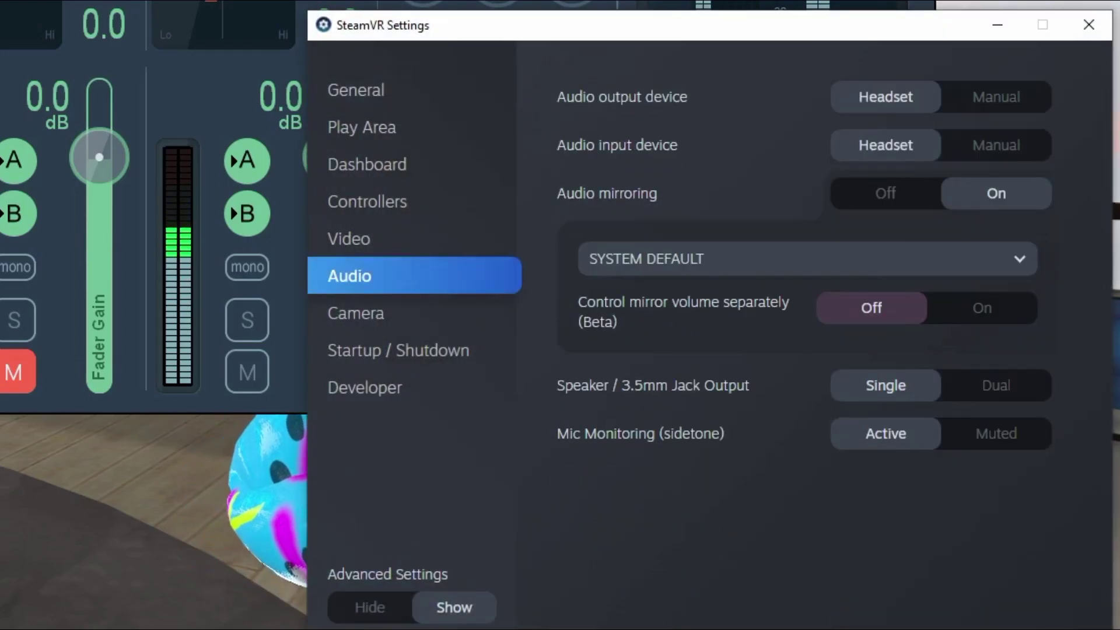
click(807, 258)
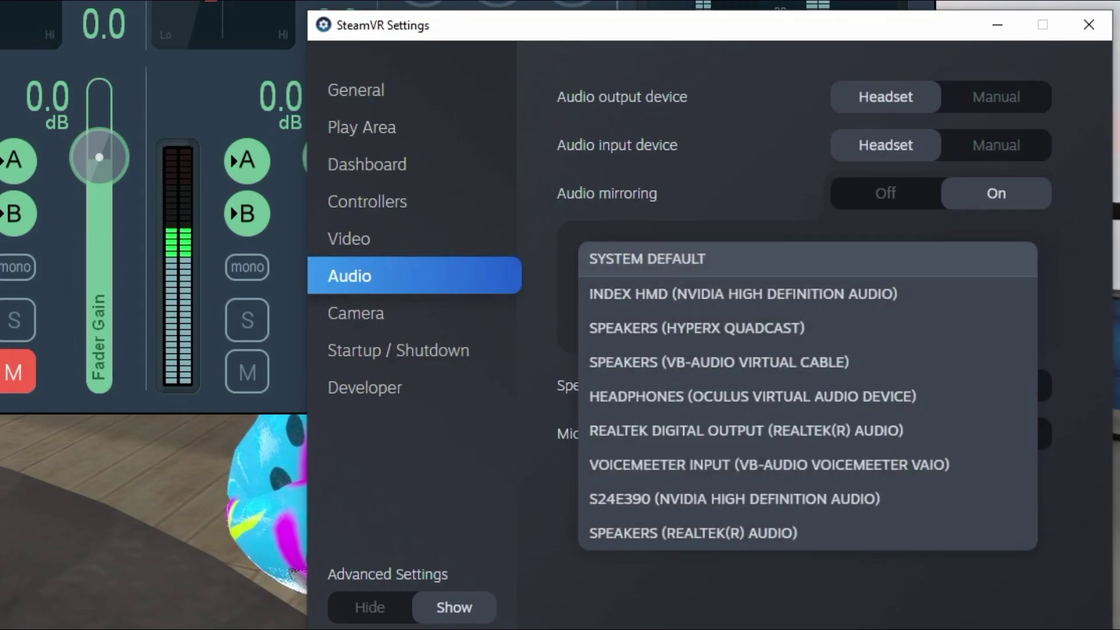
click(601, 222)
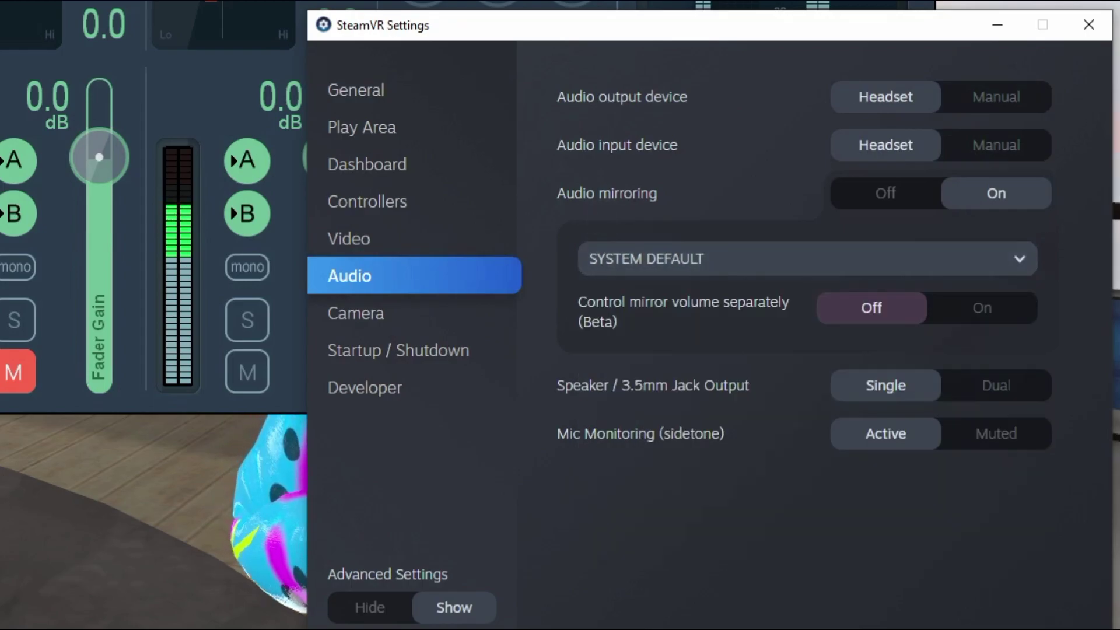
Toggle SteamVR's audio mirroring off and on, and set its mirror device to VoiceMeeter Input (VB-Audio VoiceMeeter VAIO).
click(886, 193)
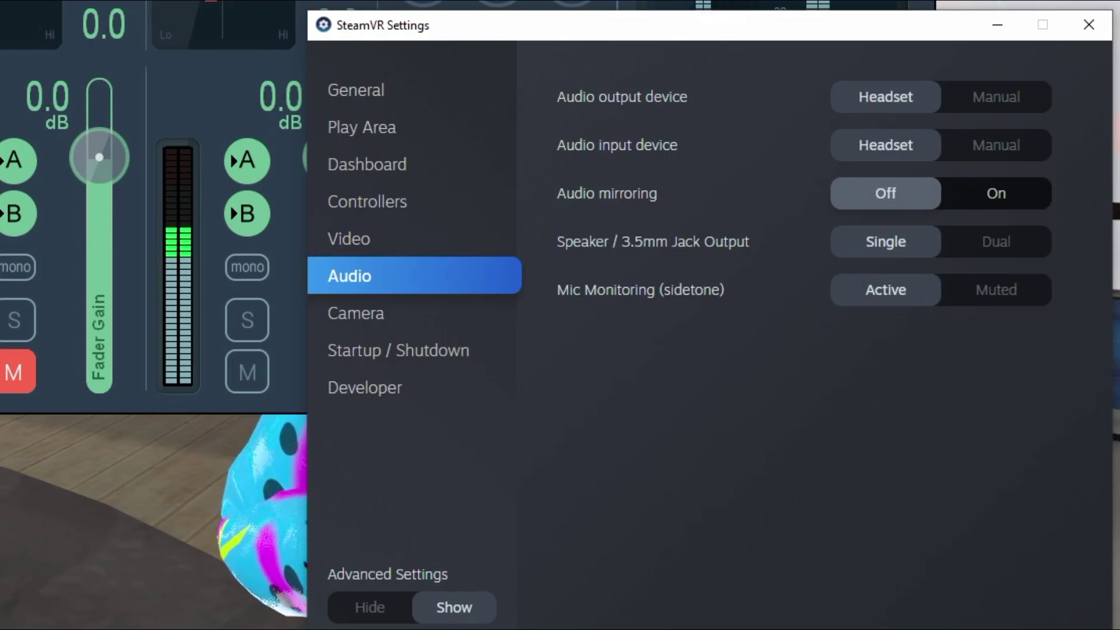
click(996, 193)
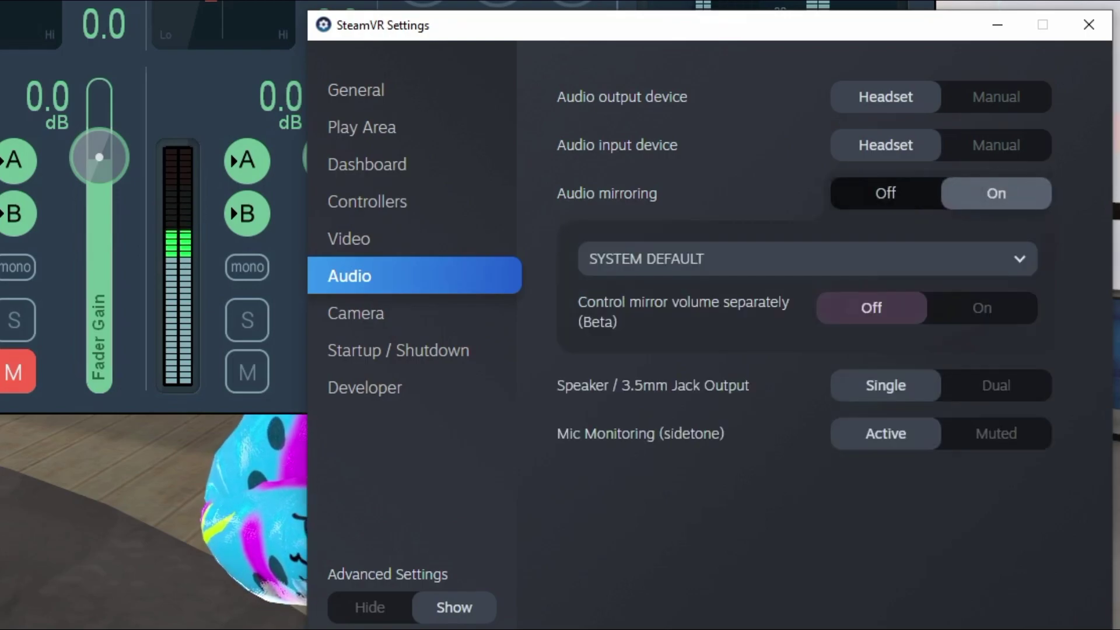
click(807, 259)
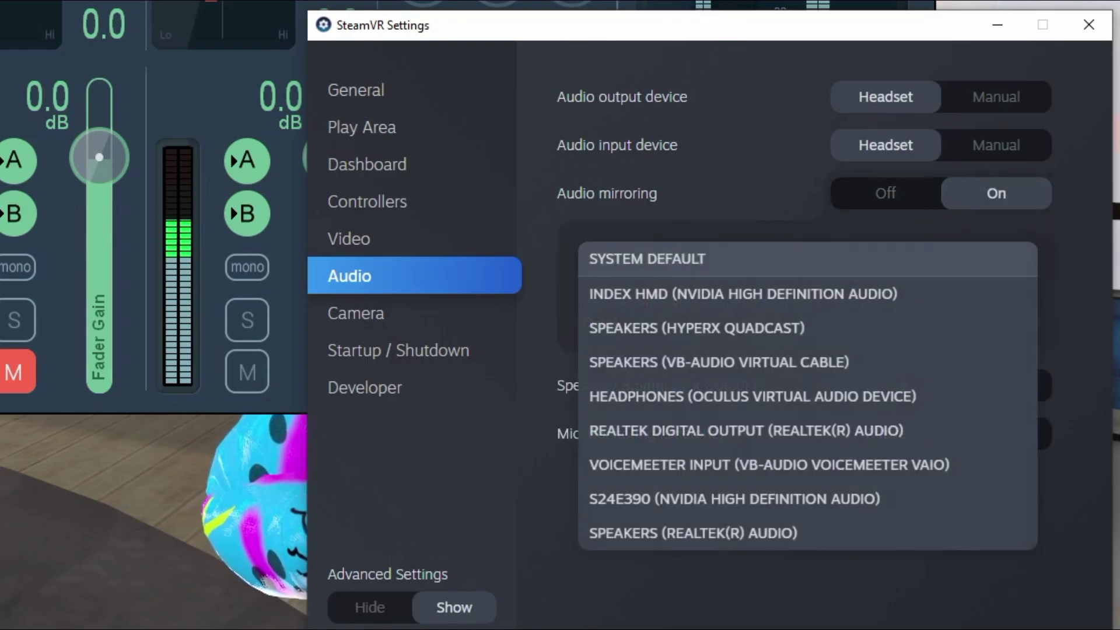
click(769, 465)
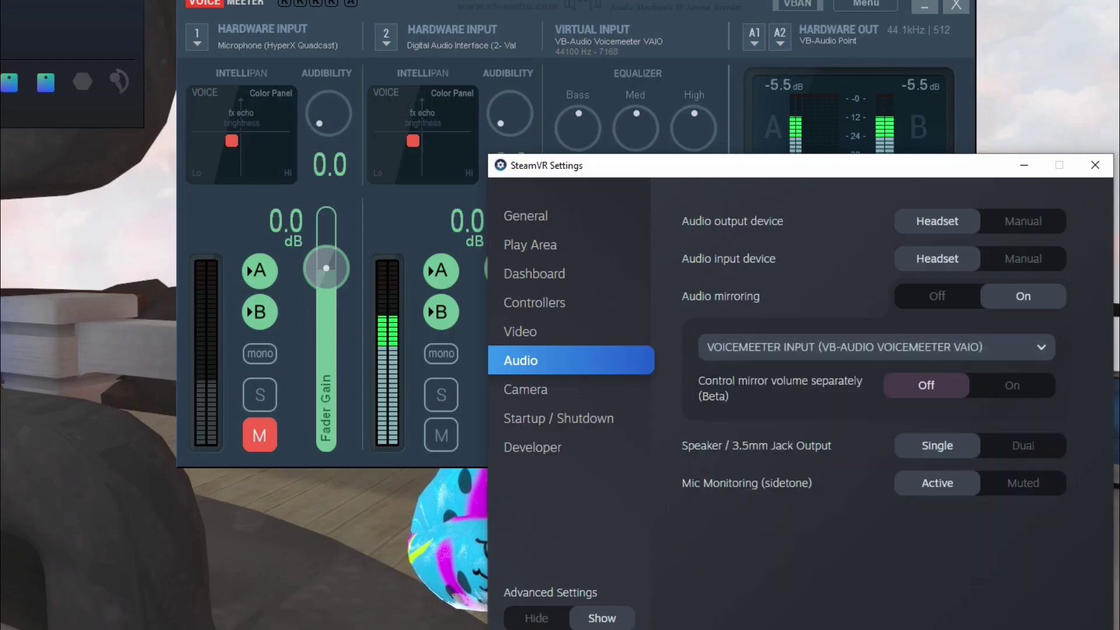
Check the microphone device list in Chrome's site settings, keeping VoiceMeeter Output (VB-Audio VoiceMeeter VAIO), and return to Voicemeeter.
key(alt+Tab)
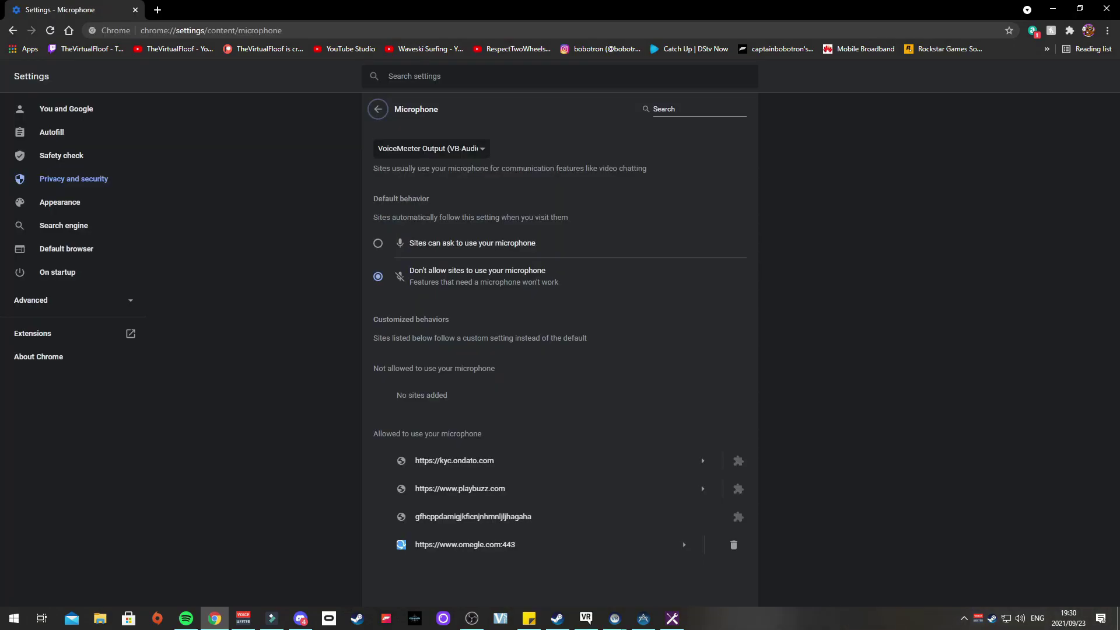
key(alt+Left)
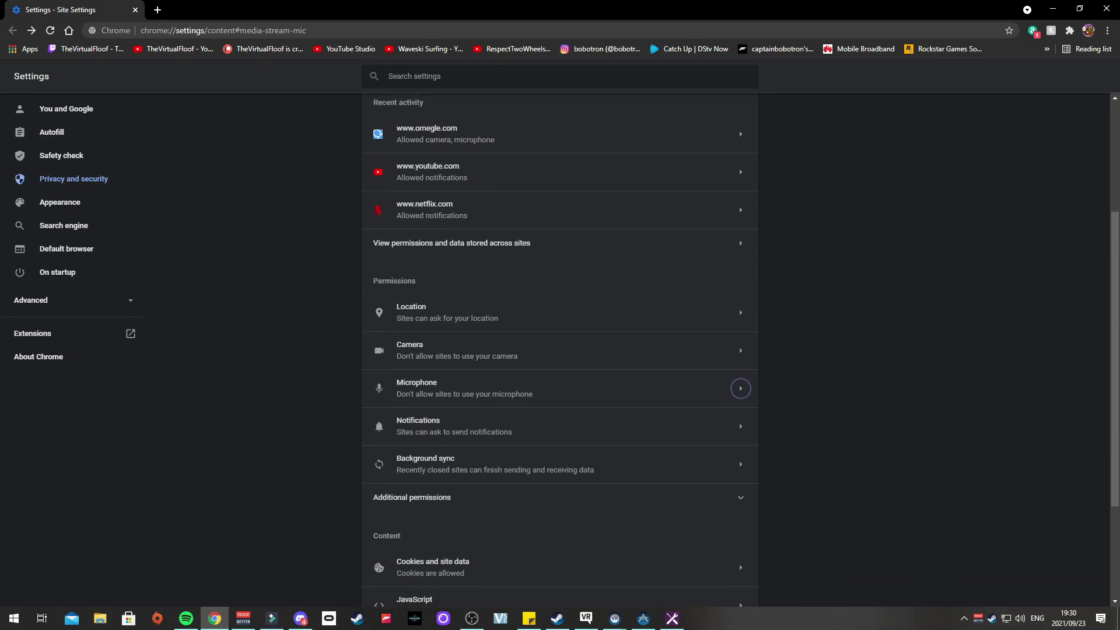
key(Return)
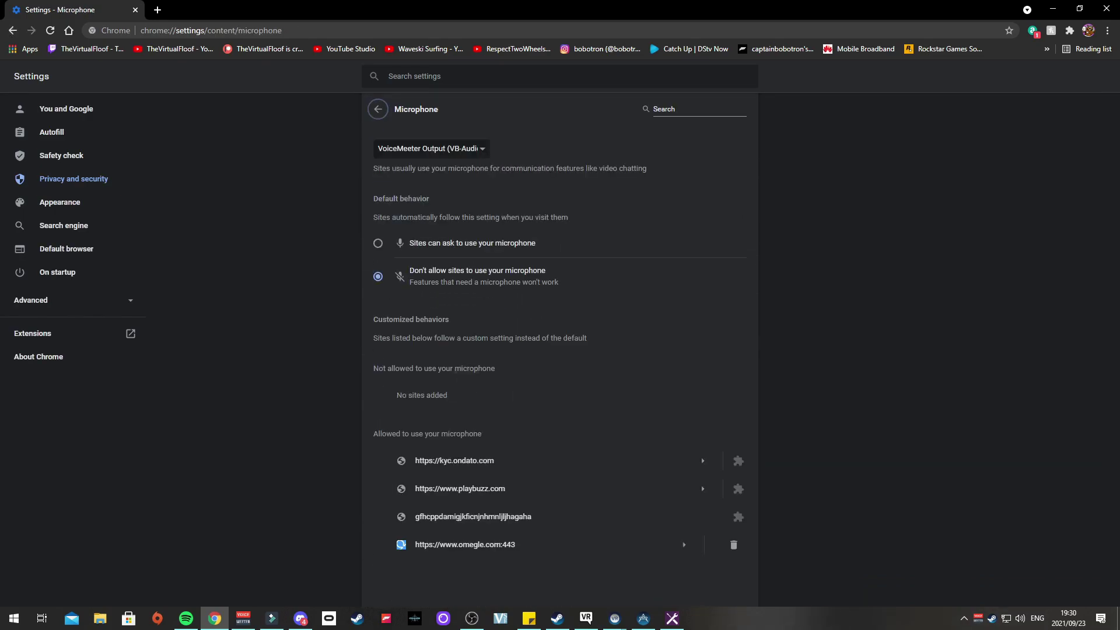
click(431, 148)
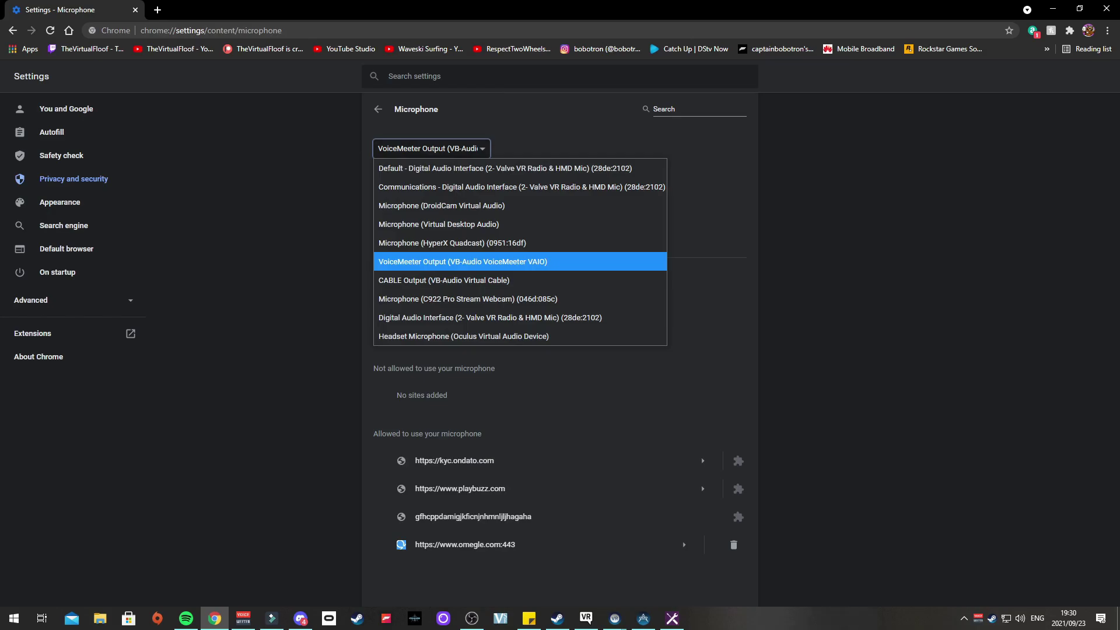
click(295, 283)
key(alt+Left)
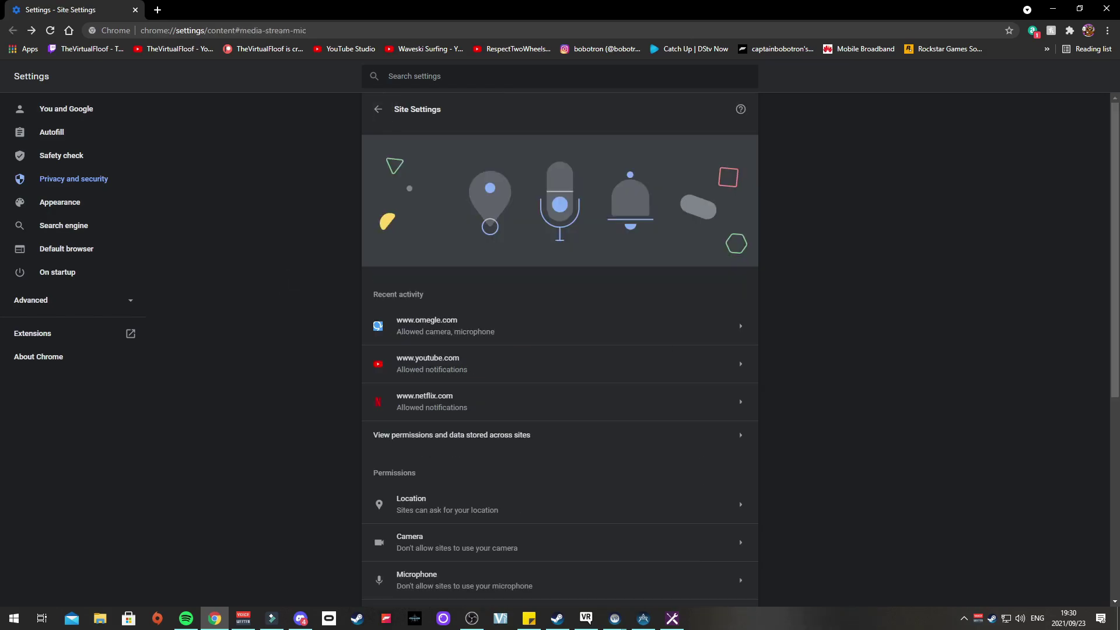
key(alt+Tab)
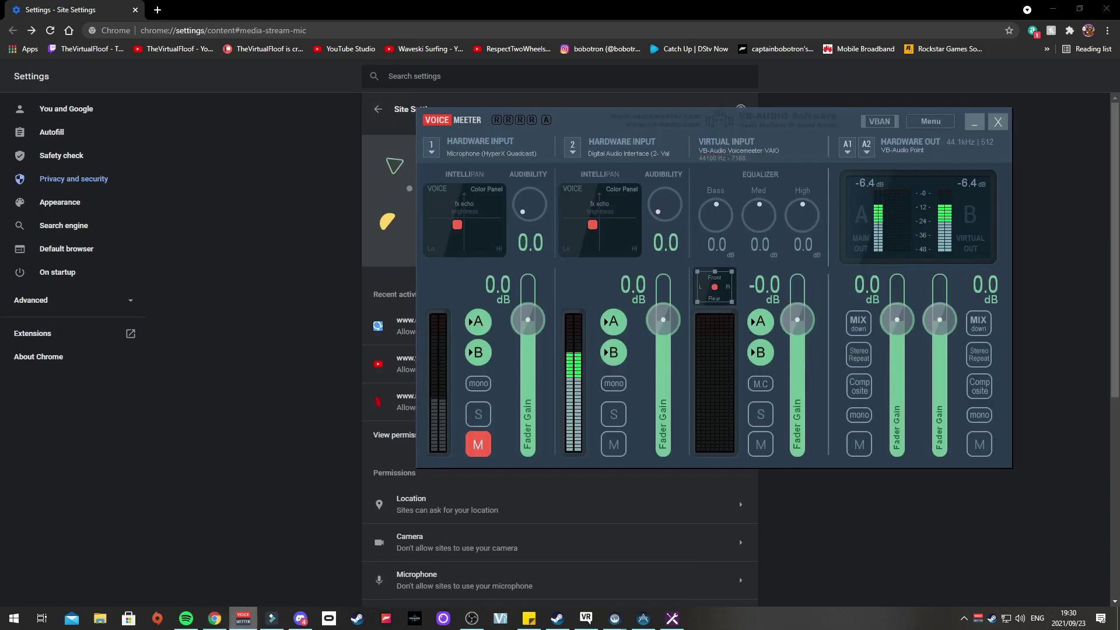